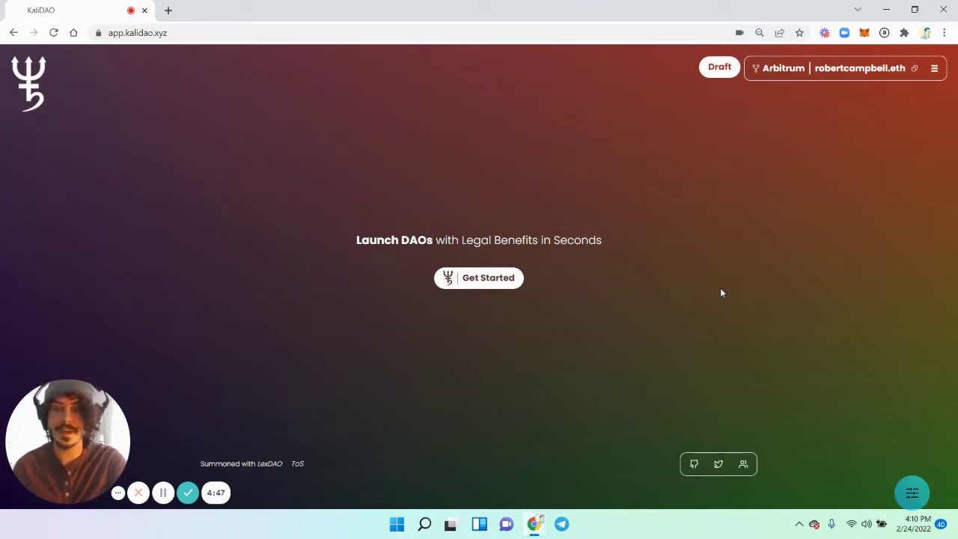
Step: Start creating a new DAO and select Arbitrum as its chain
click(482, 281)
click(453, 235)
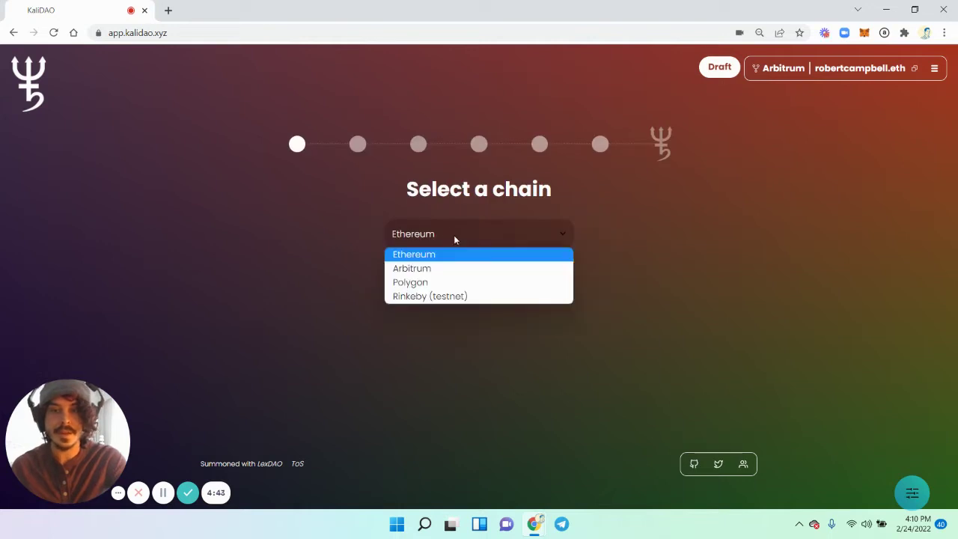
click(459, 269)
click(477, 298)
Step: Identify the organization with the name FOODBANK and the symbol BNK, and continue to the templates
click(444, 243)
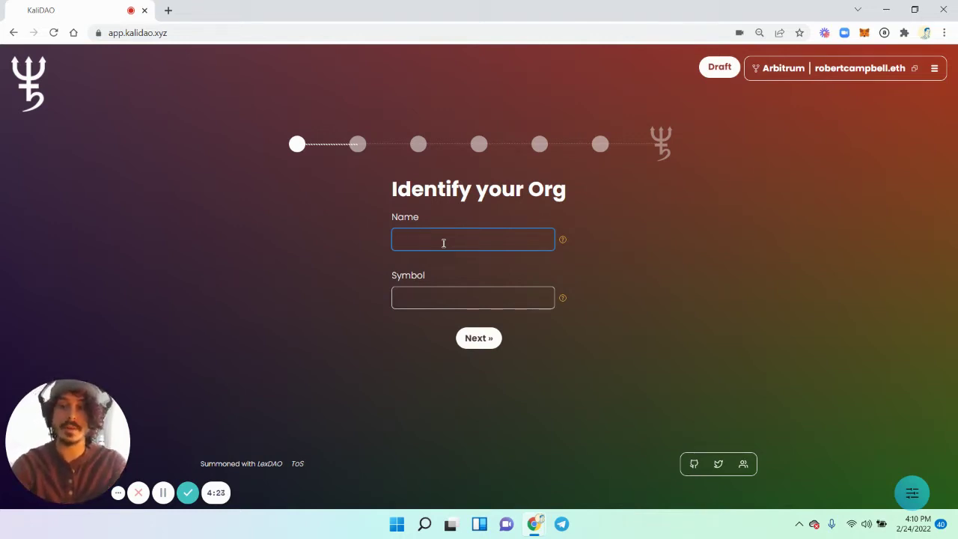
text(FOODBANK)
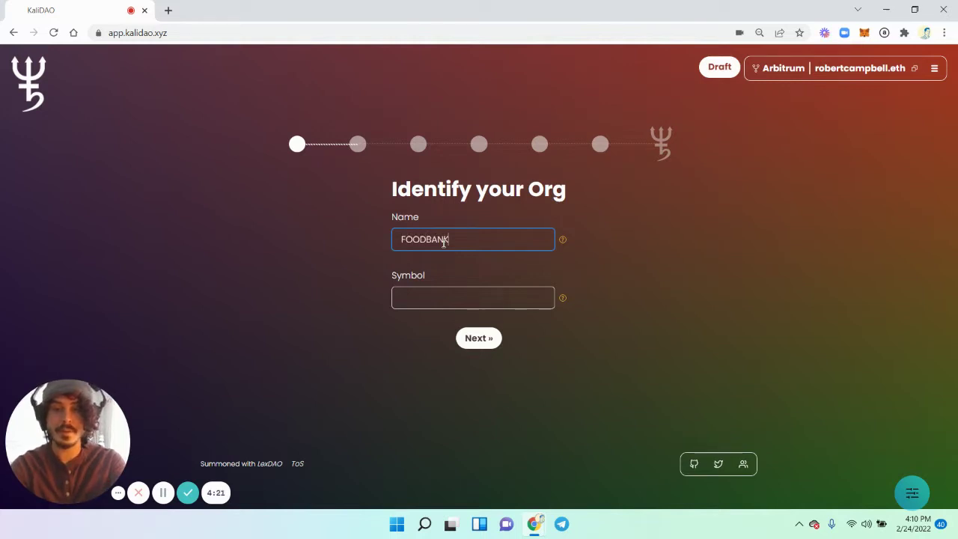
key(Tab)
text(BNK)
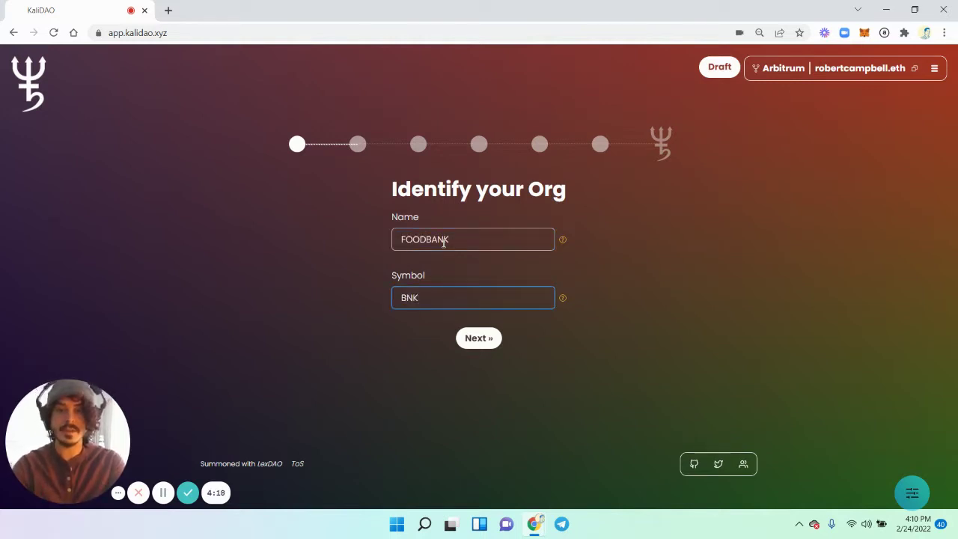
click(479, 337)
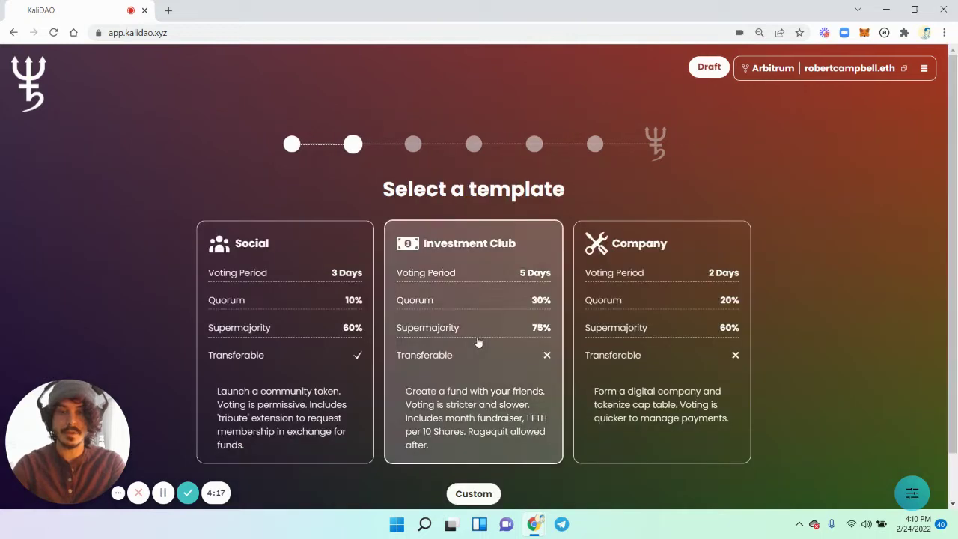
Step: Choose the Social template and customize its governance with a 2-day voting period and restricted shares
scroll(464, 92, down, 1)
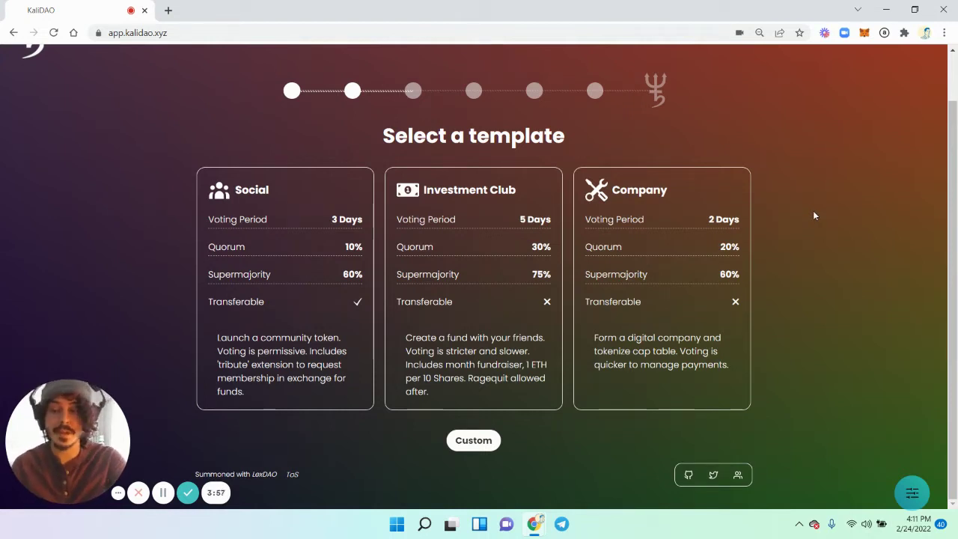
click(297, 233)
scroll(340, 286, down, 2)
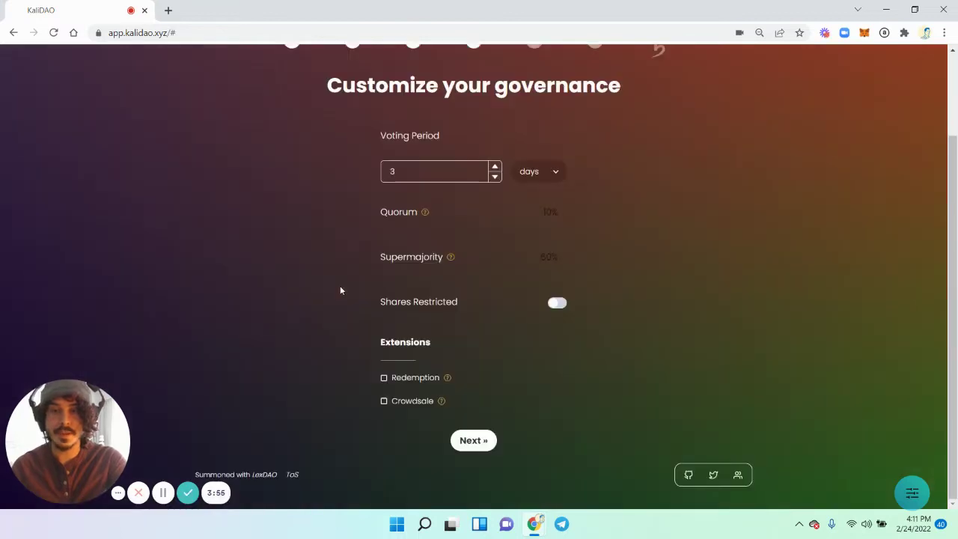
click(494, 177)
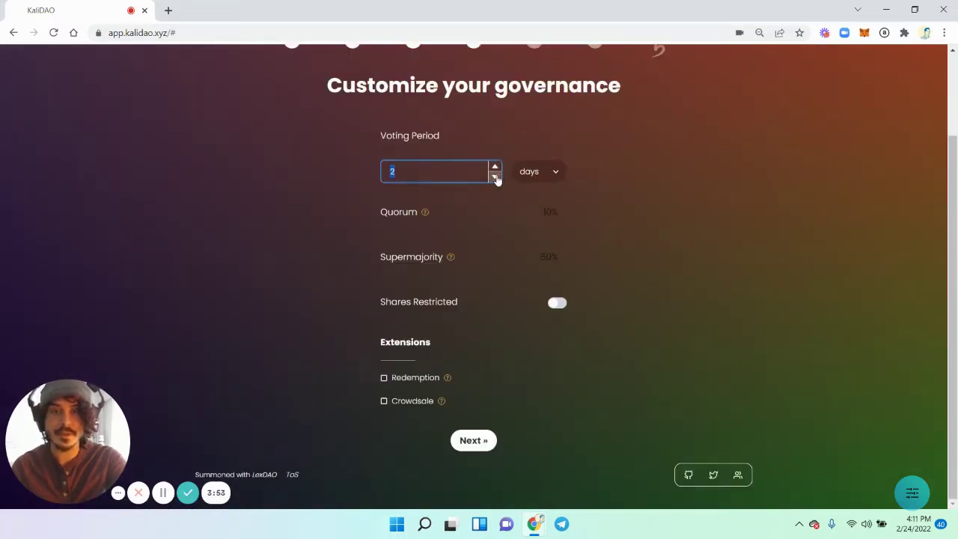
click(559, 216)
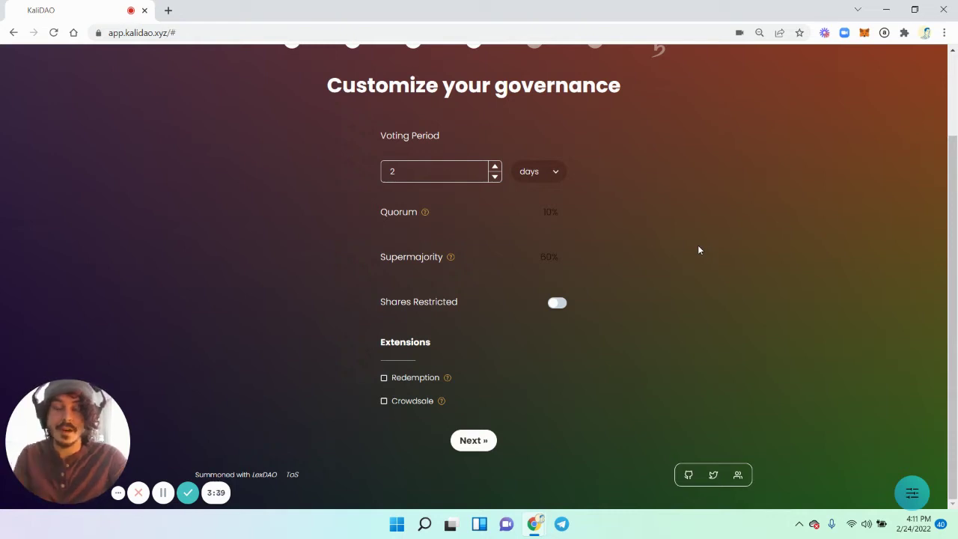
click(556, 303)
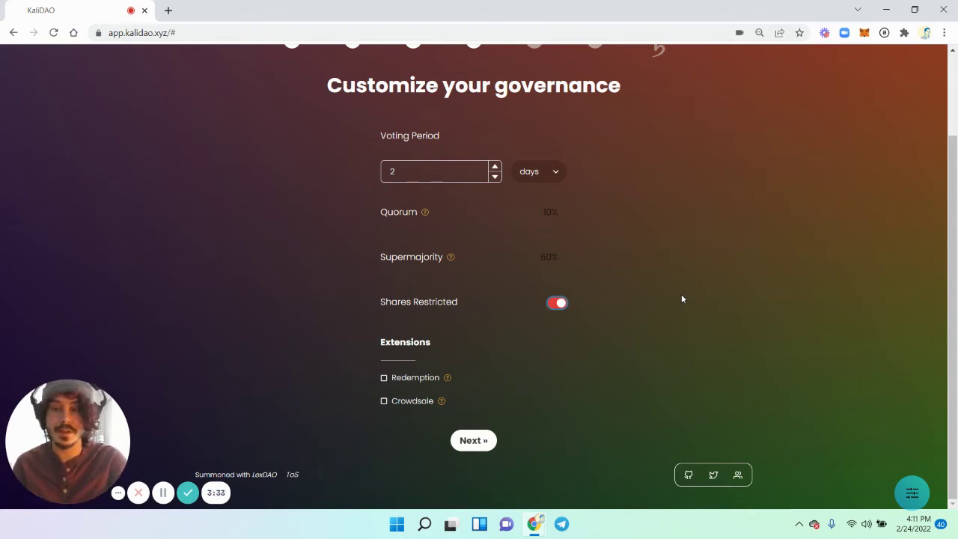
Step: Enable the Redemption extension with a start of March 24, 2022 4:11 PM, and continue to the cap table
click(383, 379)
scroll(704, 336, down, 1)
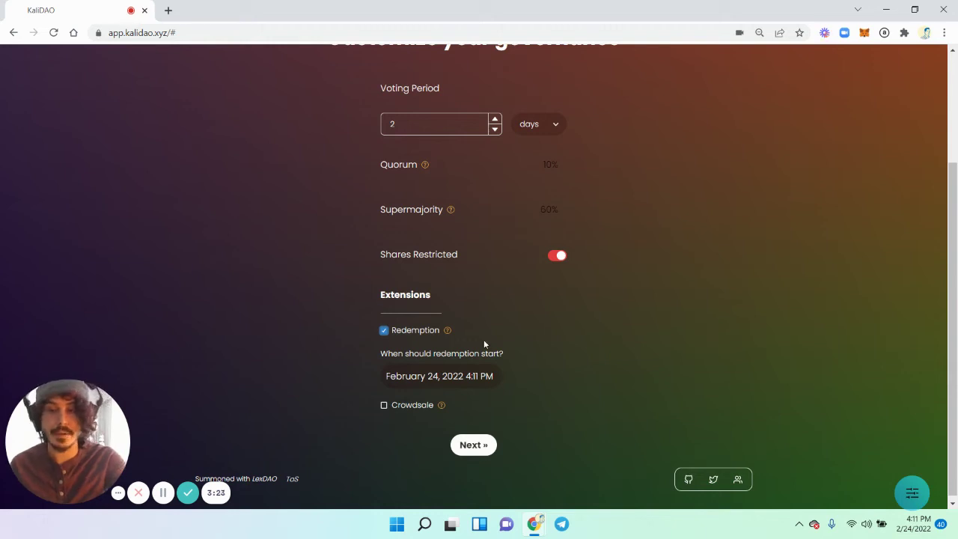
click(424, 375)
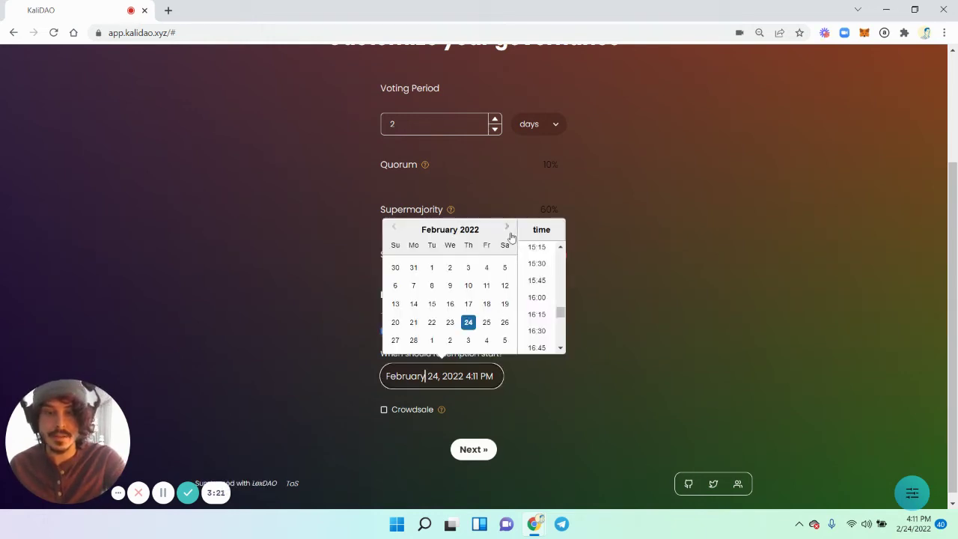
click(507, 229)
click(468, 322)
click(718, 304)
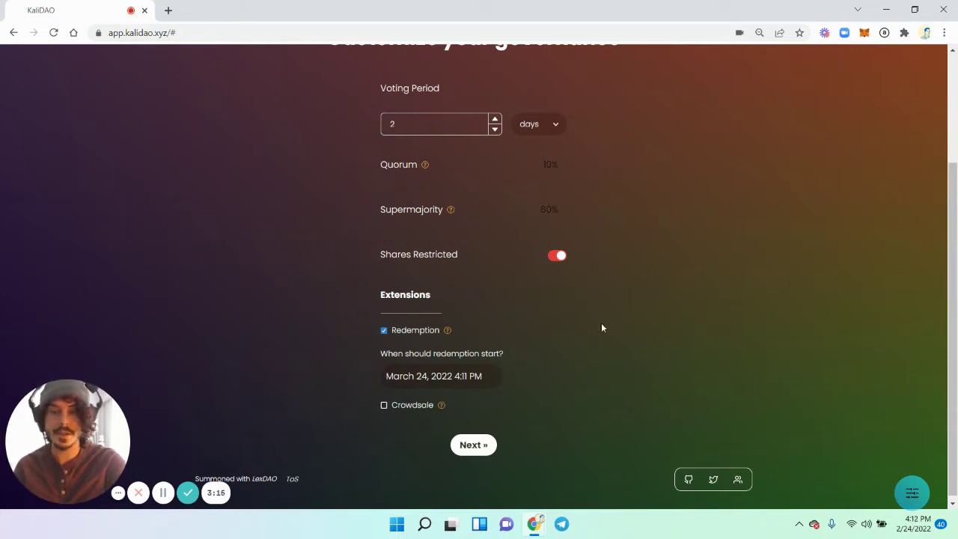
click(475, 445)
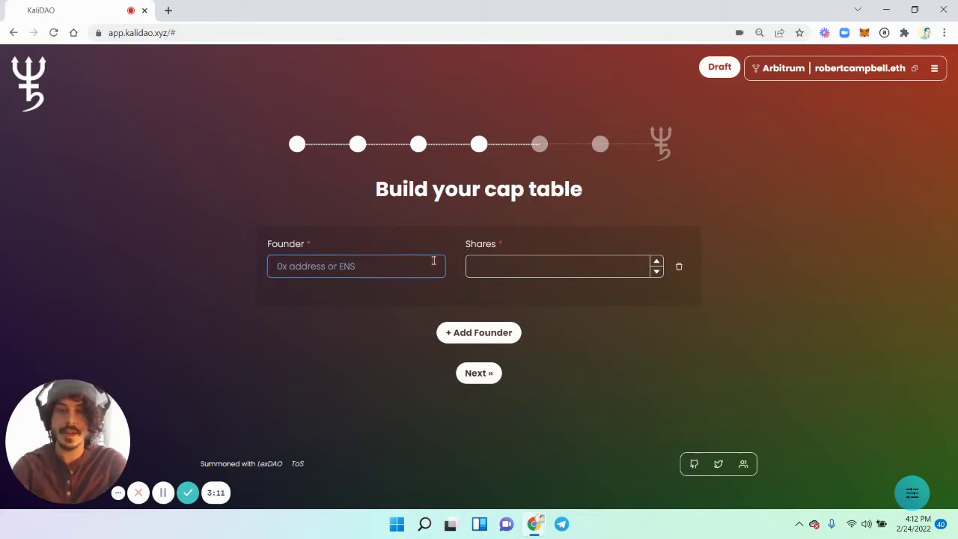
Step: Fill in the first founder with the copied wallet address and 100 shares
key(ctrl+v)
click(477, 266)
text(100)
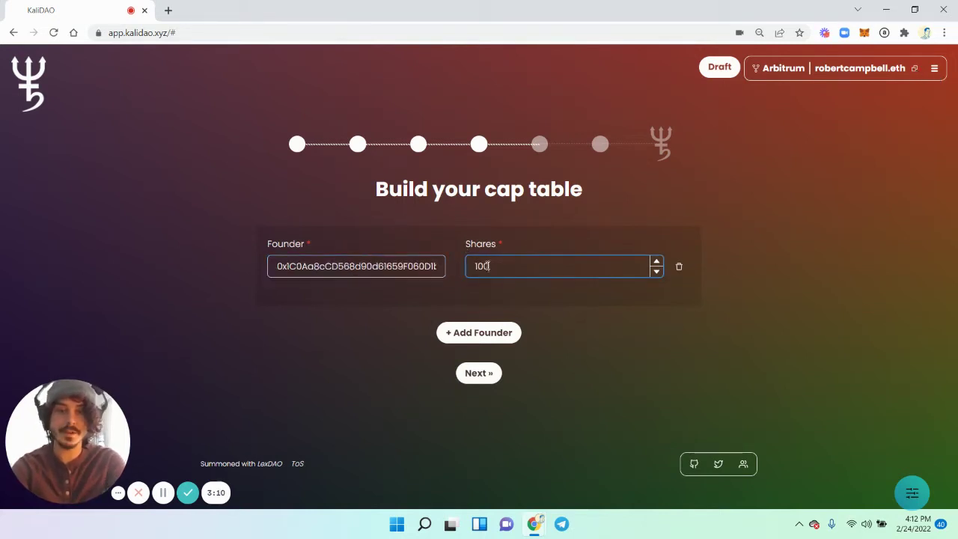
Step: Add a second founder row and copy the address of Account 2 from MetaMask, leaving Account 1 as the active account
click(443, 329)
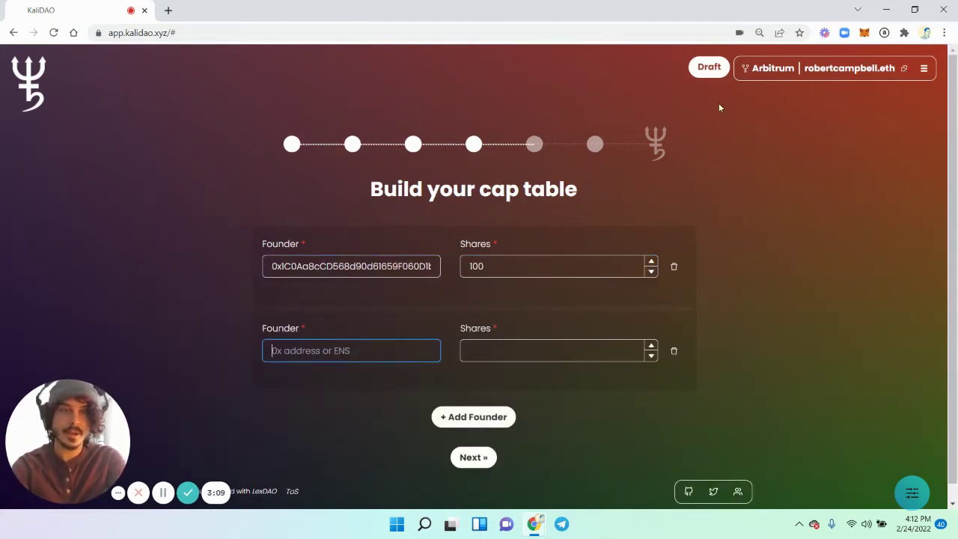
click(865, 33)
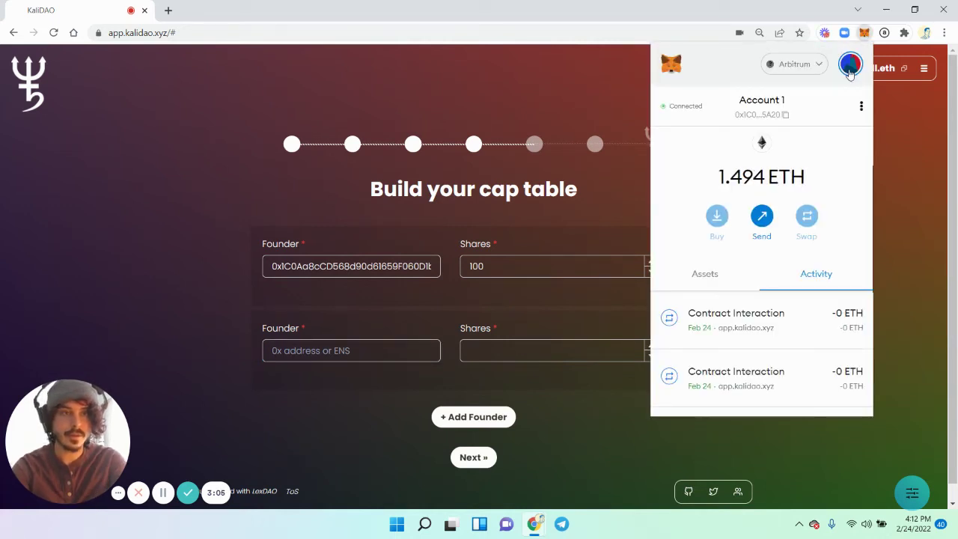
click(850, 68)
click(748, 193)
click(770, 117)
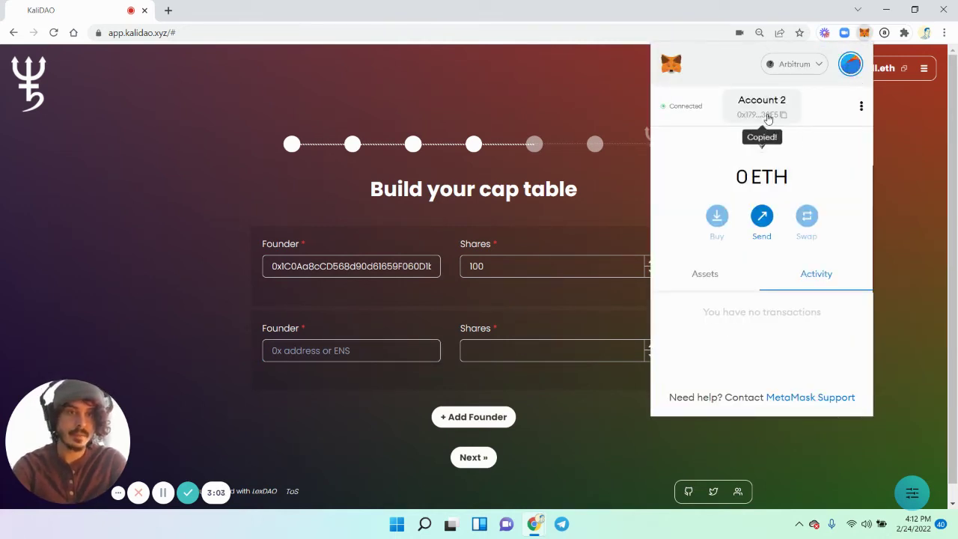
click(851, 65)
click(749, 172)
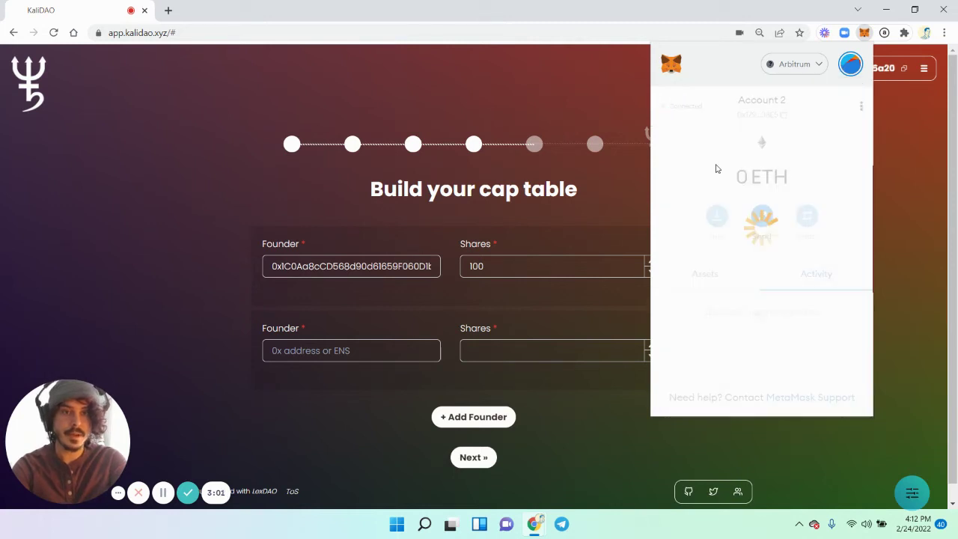
Step: Fill in the second founder with the copied wallet address and 100 shares, and continue to the legal documents
click(323, 346)
key(ctrl+v)
click(501, 351)
text(1)
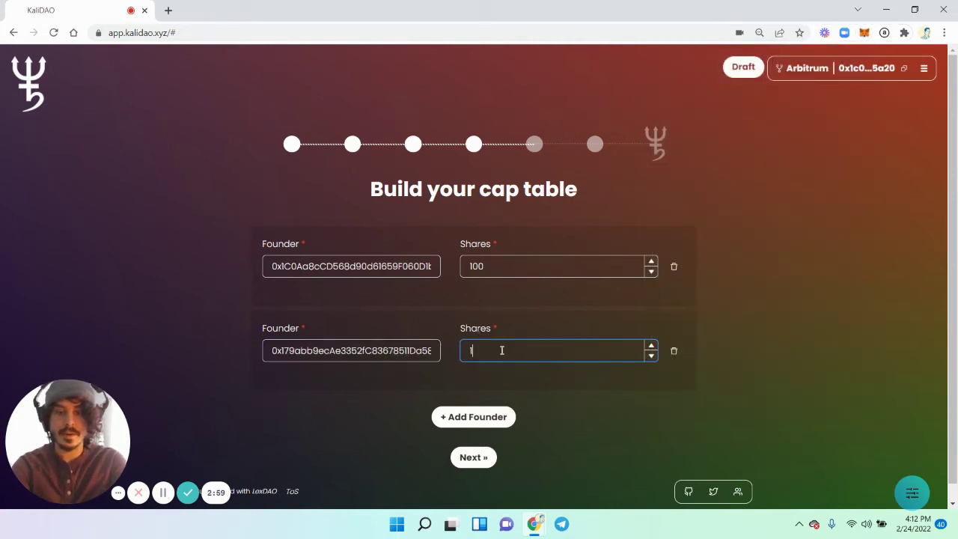
text(00)
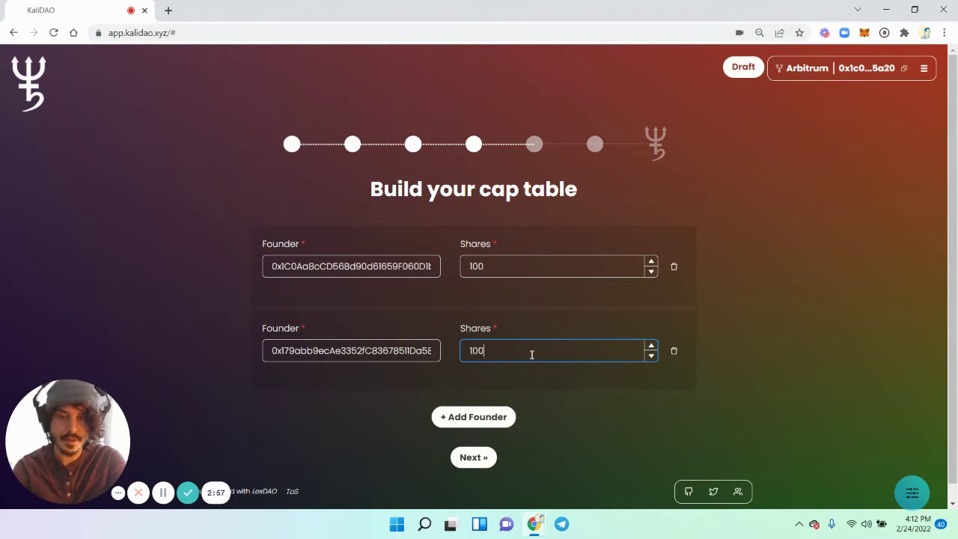
right_click(729, 357)
click(802, 309)
scroll(802, 309, down, 1)
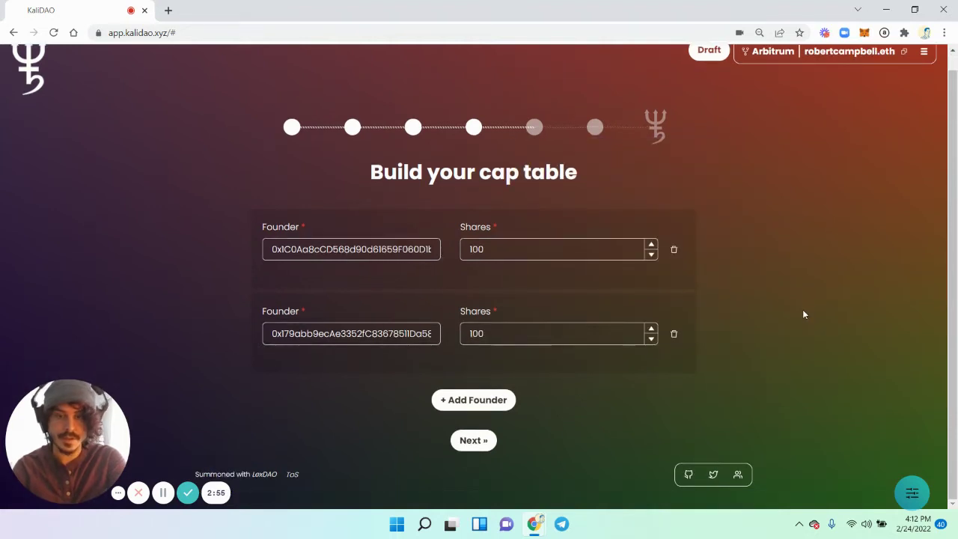
click(464, 440)
Step: Choose UNA as the legal document, link the DAO mission to foobankmission.com, and continue to the summary
click(461, 232)
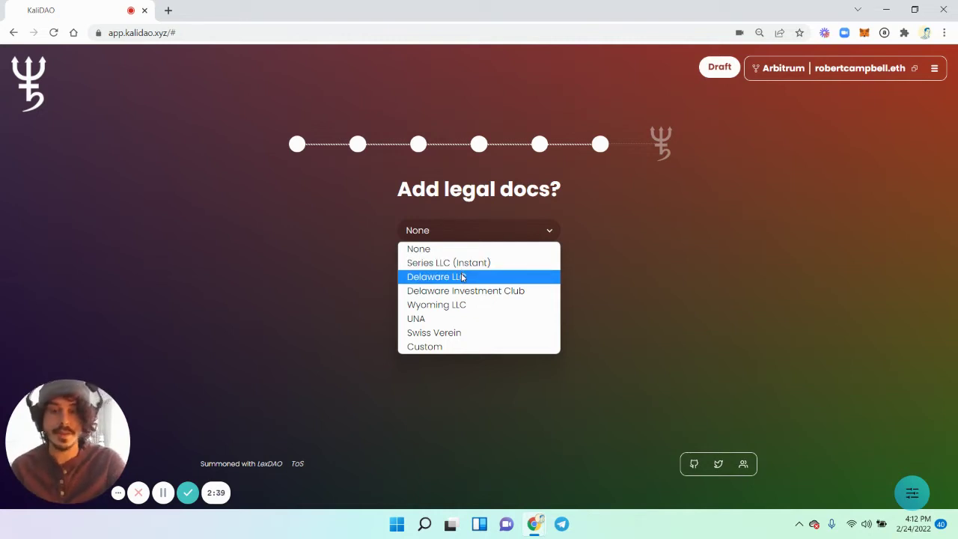
click(434, 319)
click(464, 285)
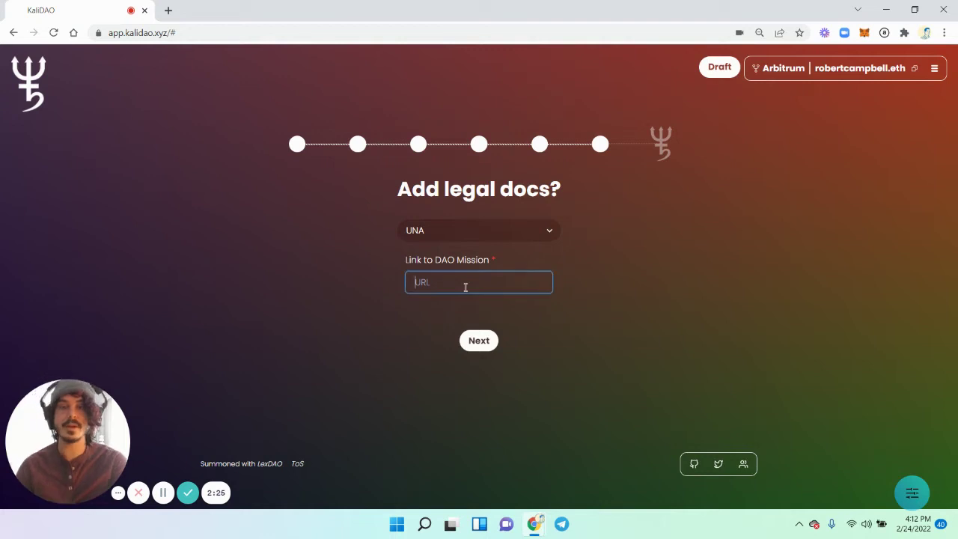
text(foobank)
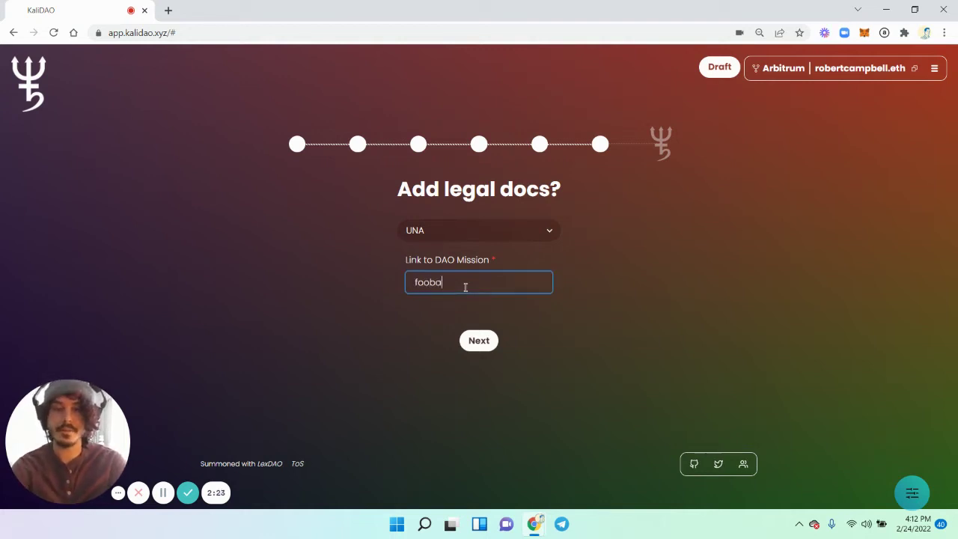
text(mission)
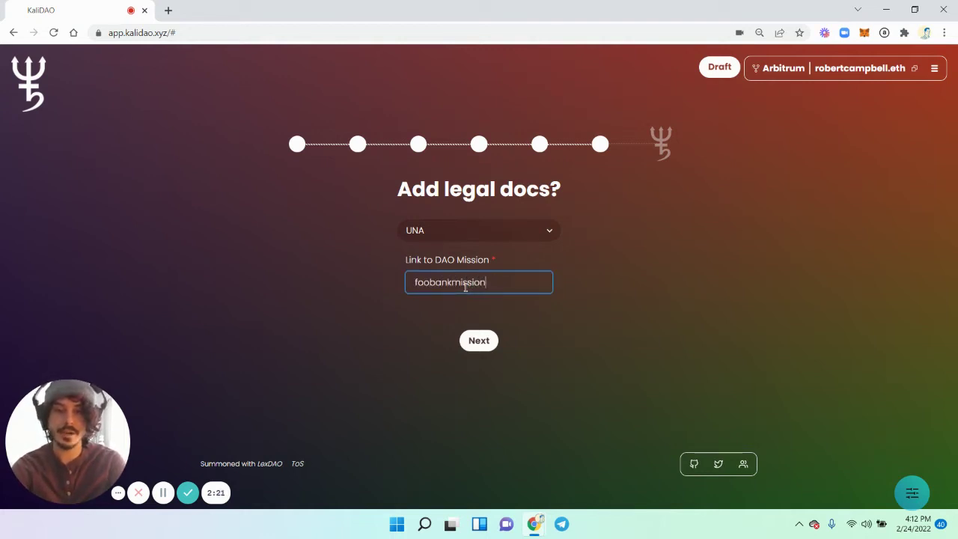
text(.com)
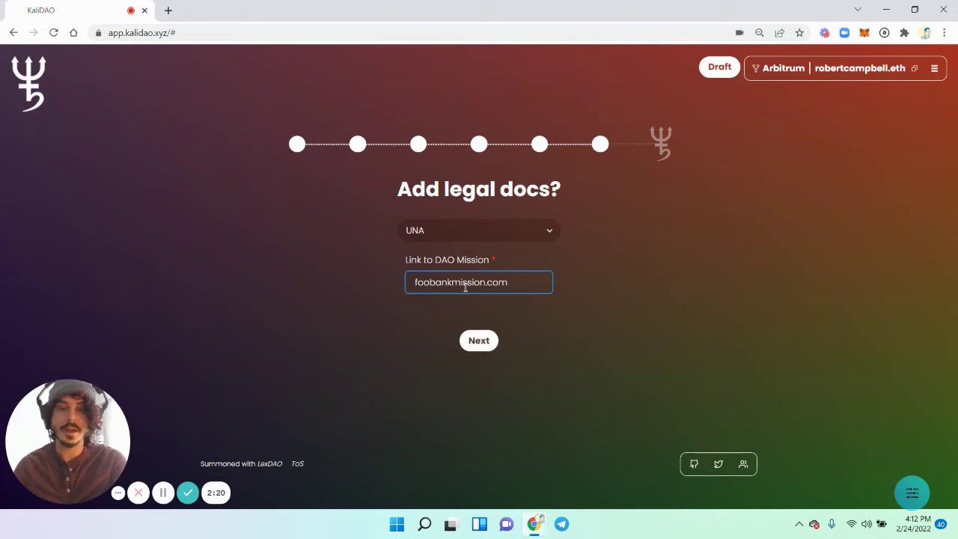
click(479, 343)
Step: Review the DAO summary and agree to the Terms of Service
scroll(832, 262, down, 1)
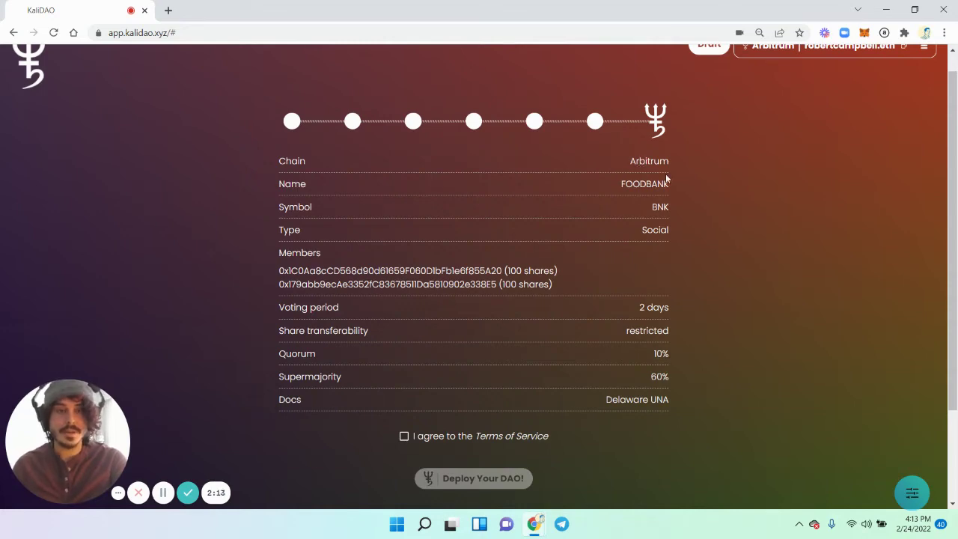
scroll(704, 201, down, 3)
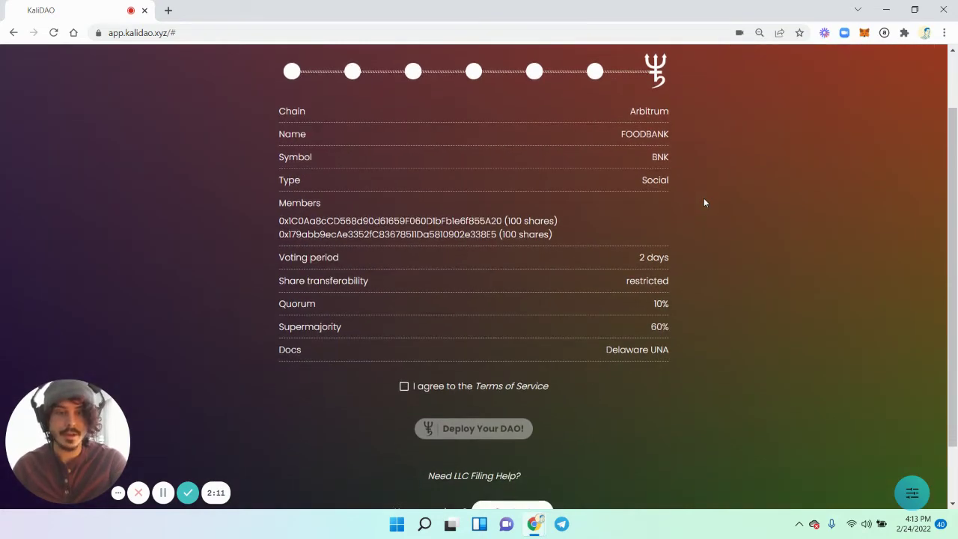
scroll(703, 202, down, 1)
click(405, 331)
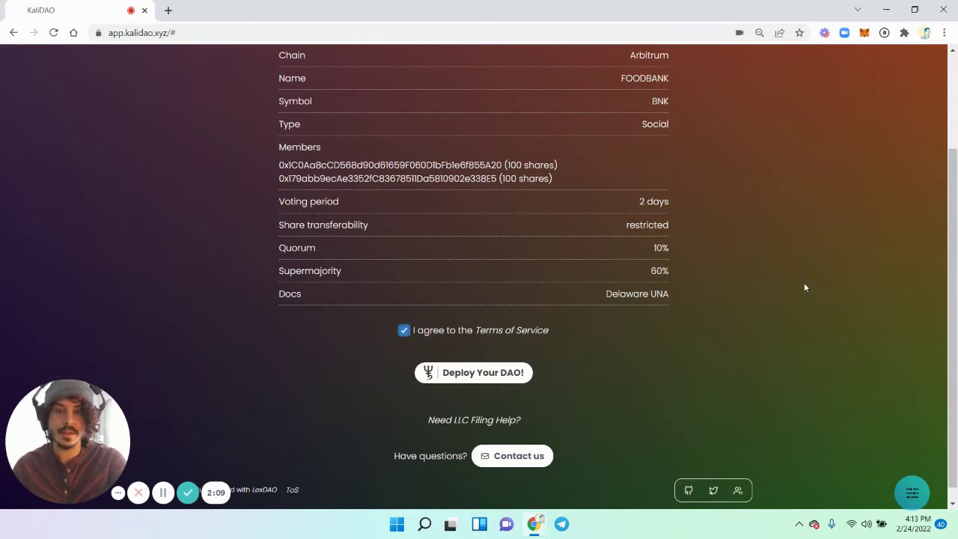
scroll(804, 285, down, 1)
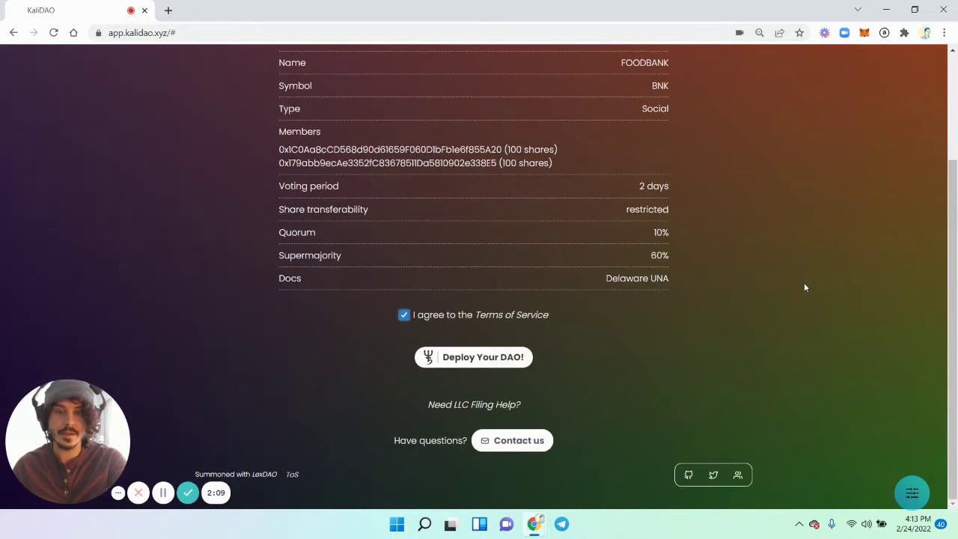
Step: Look at the formation packages offered by the LLC filing help form, and close the form
click(477, 405)
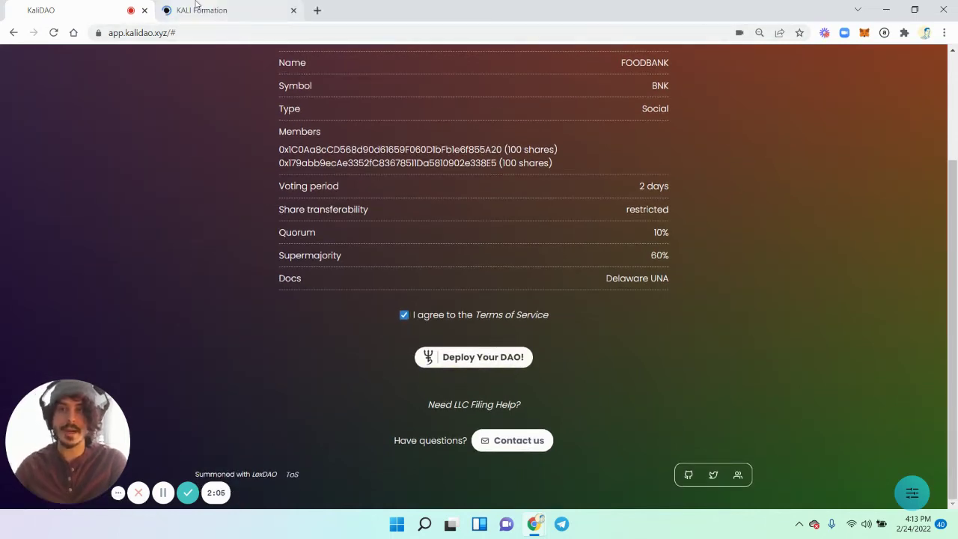
click(208, 9)
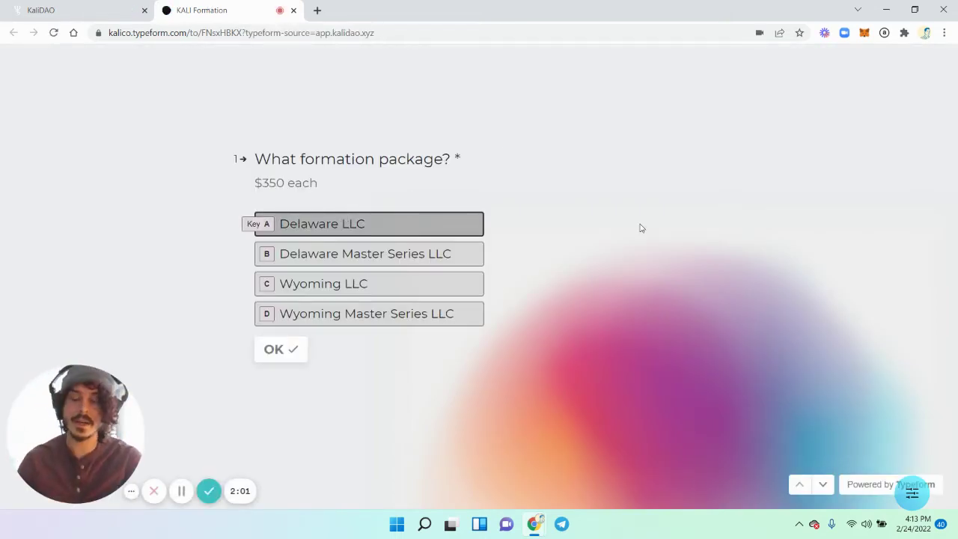
click(293, 10)
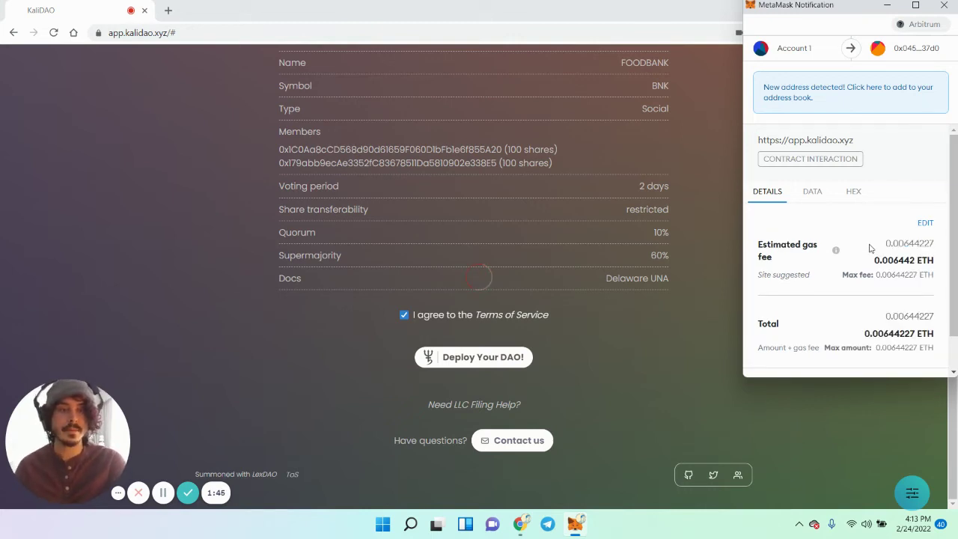
Step: Deploy the DAO by confirming the contract interaction in MetaMask
scroll(872, 247, down, 2)
click(897, 351)
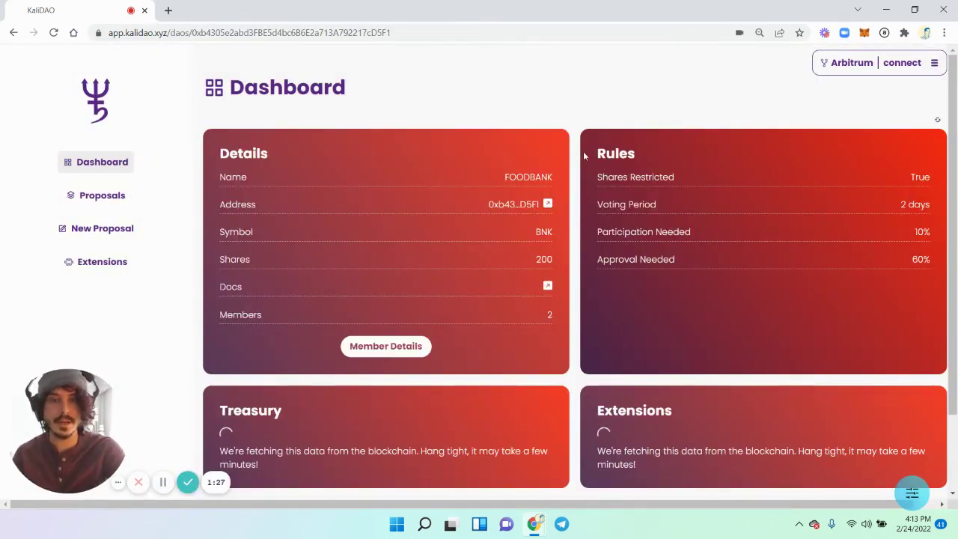
Step: Review the FOODBANK DAO's details, governance rules, treasury and extensions on its dashboard
scroll(581, 156, down, 1)
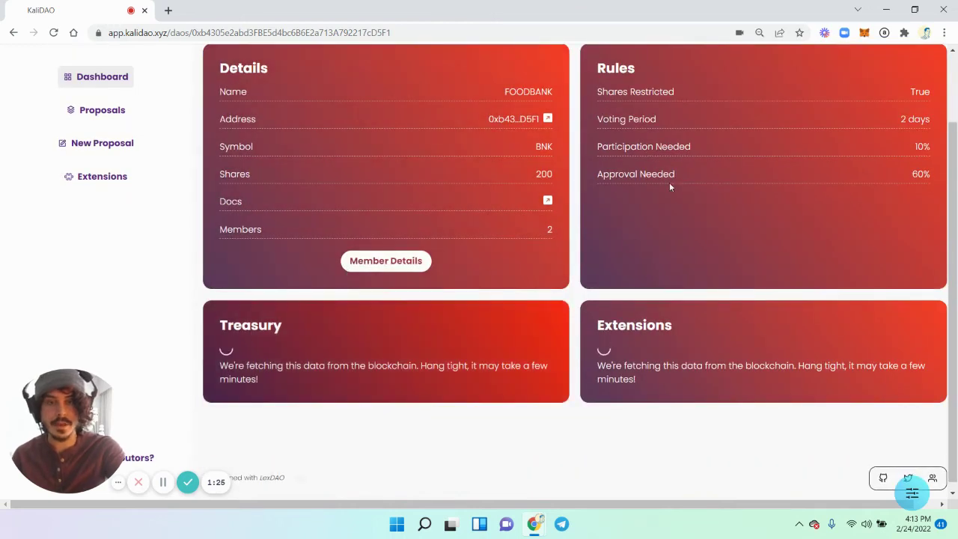
scroll(669, 182, up, 1)
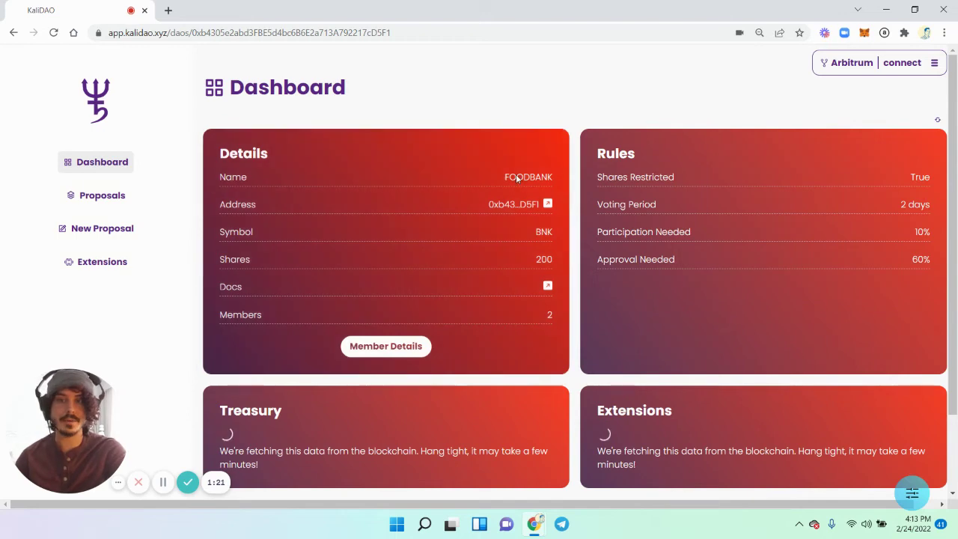
scroll(780, 270, down, 1)
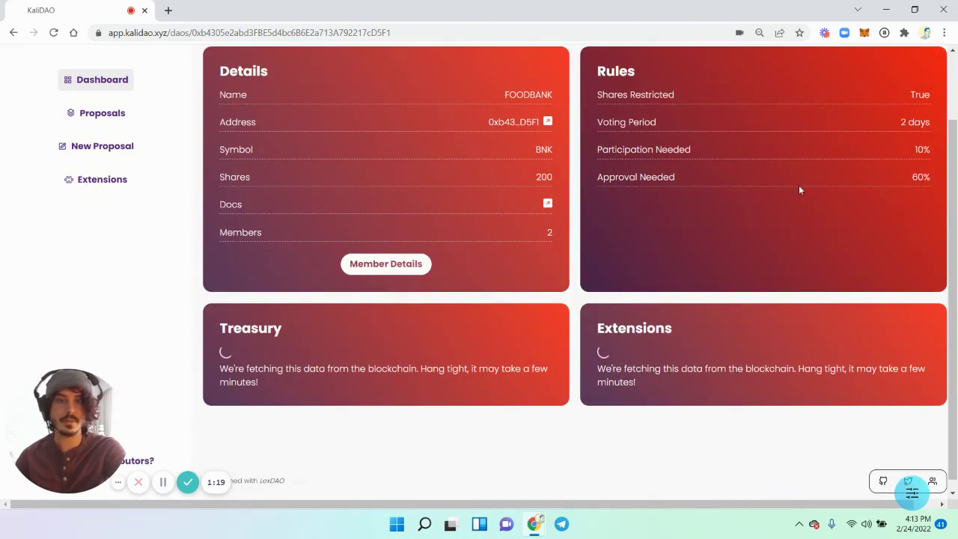
scroll(799, 187, up, 1)
Step: Connect the wallet account on the New Proposal page so that proposals can be made
click(103, 228)
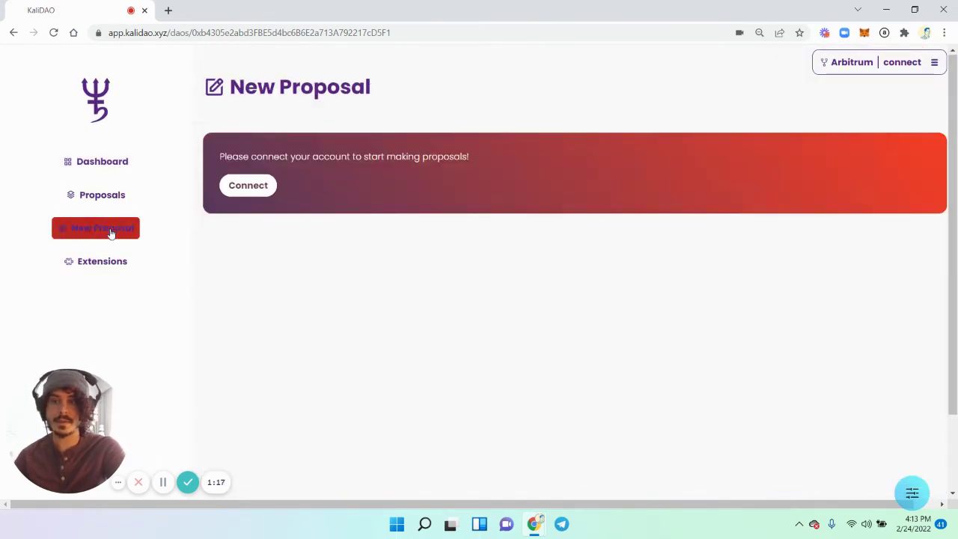
click(250, 183)
click(432, 238)
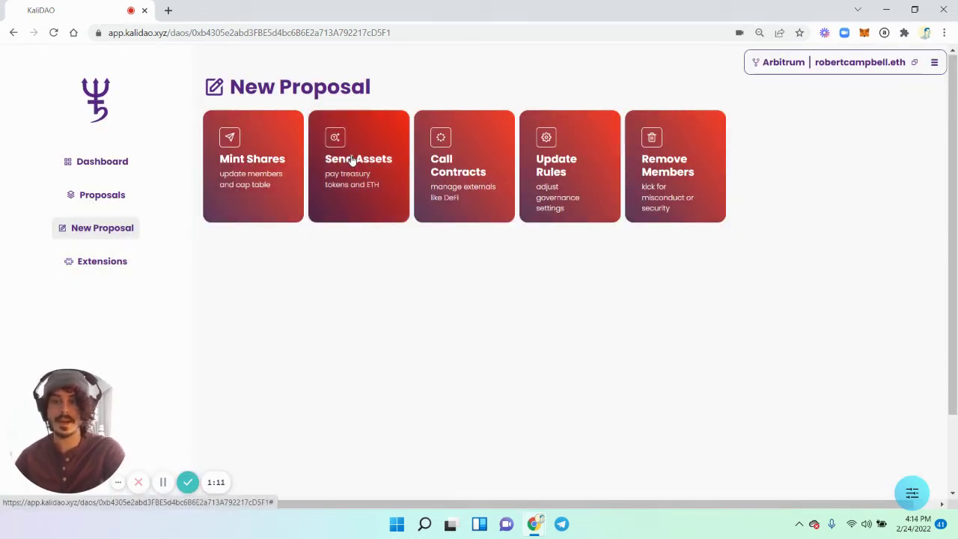
Step: Examine the Send Assets, Update Rules and Call Contracts proposal forms, including the list of adjustable governance settings
click(353, 190)
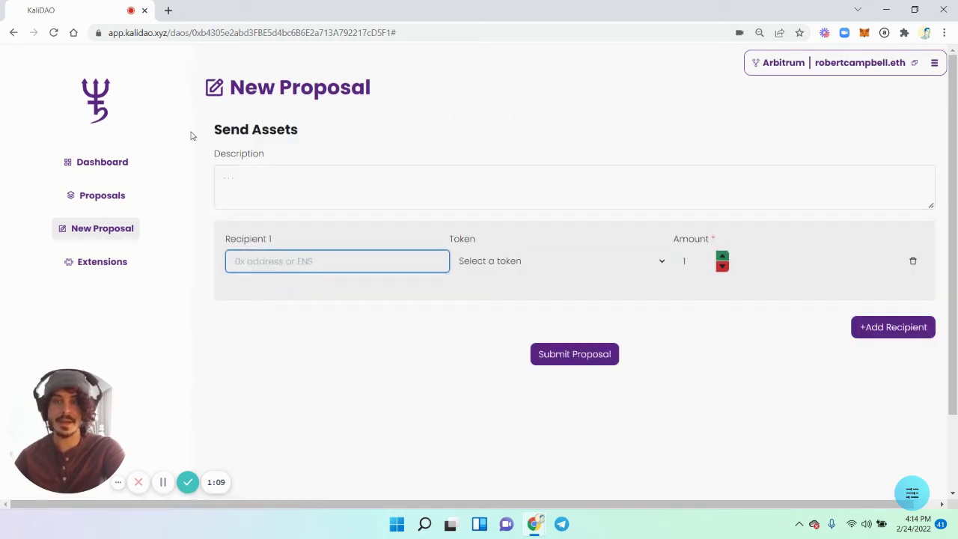
click(105, 232)
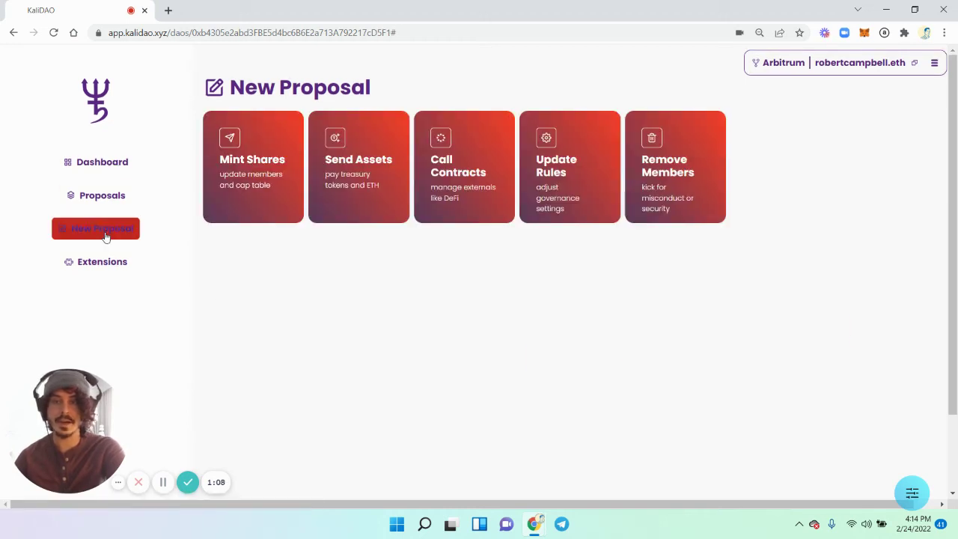
click(569, 169)
click(569, 169)
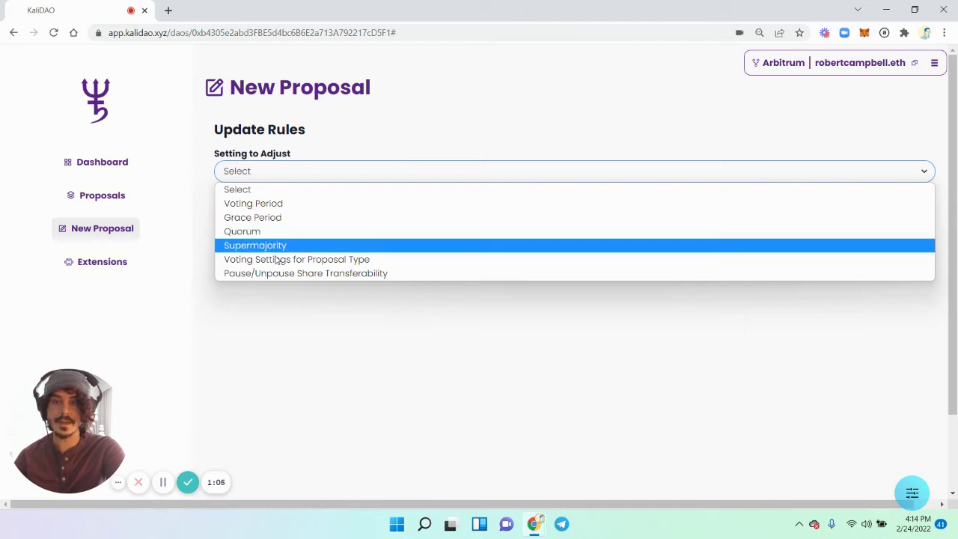
click(111, 238)
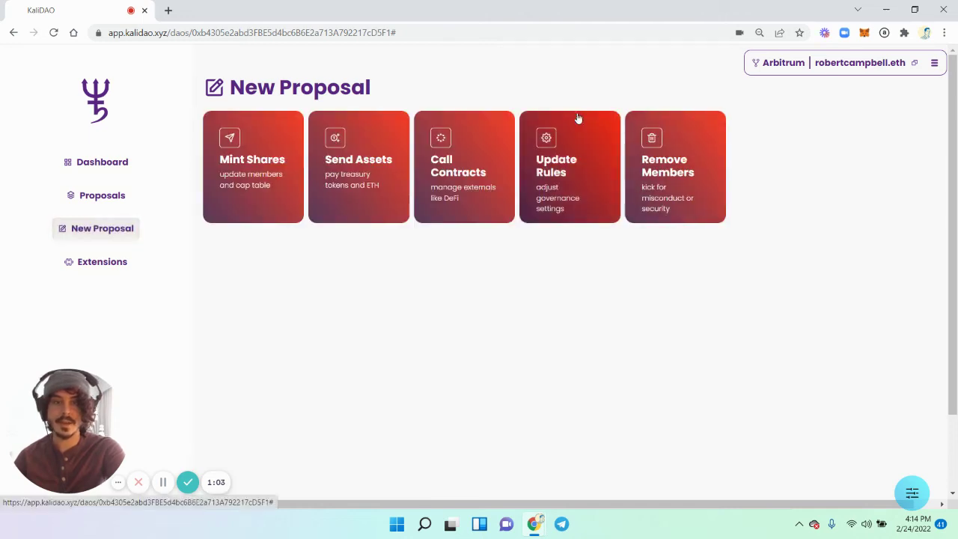
click(459, 179)
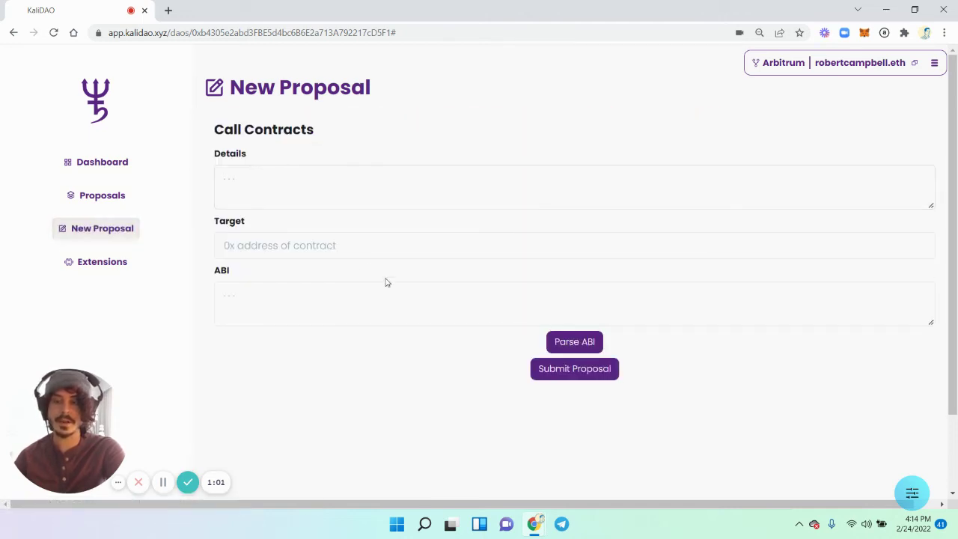
click(120, 229)
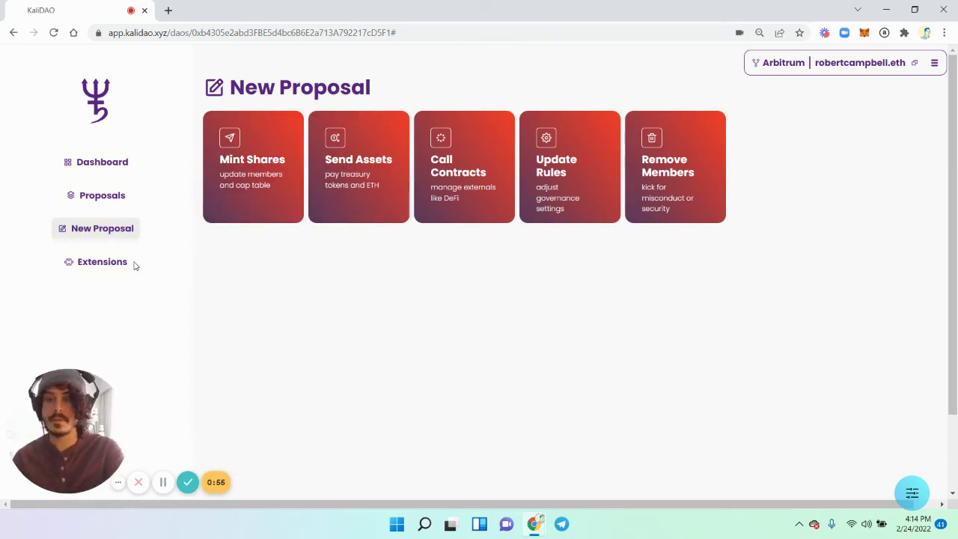
Step: Open the DAO's legal document from the dashboard details in a separate tab and view its first page
click(103, 159)
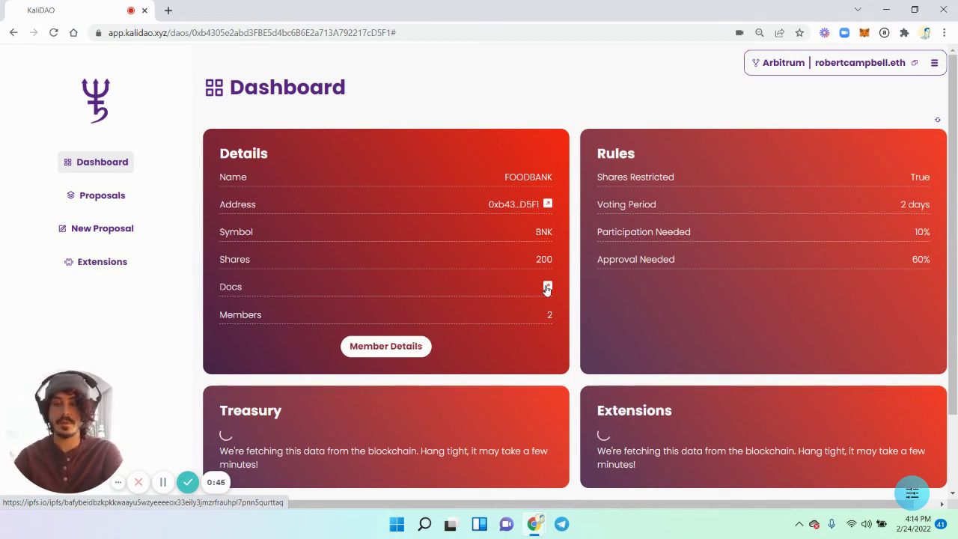
middle_click(547, 288)
click(222, 8)
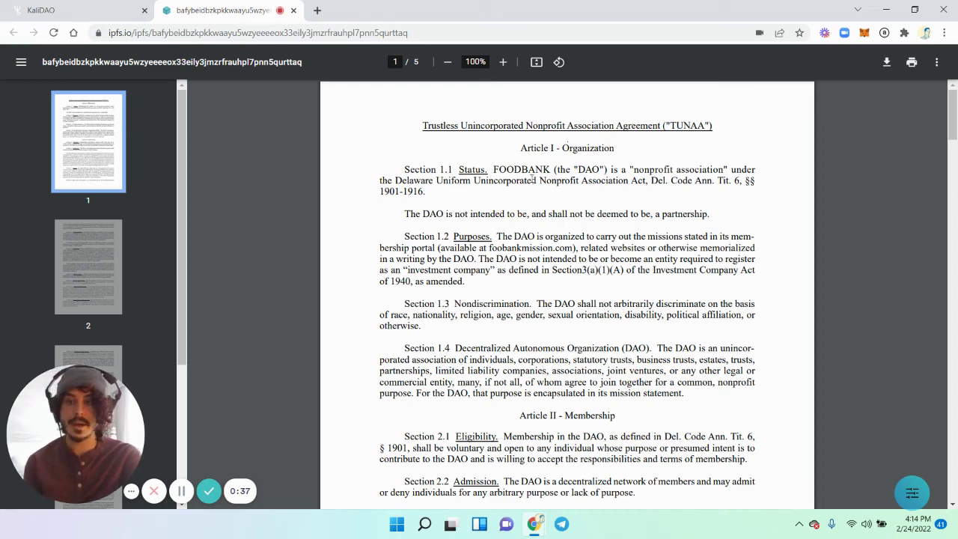
Step: Return to the DAO dashboard, check the members' shares in the cap table, and close it
click(75, 10)
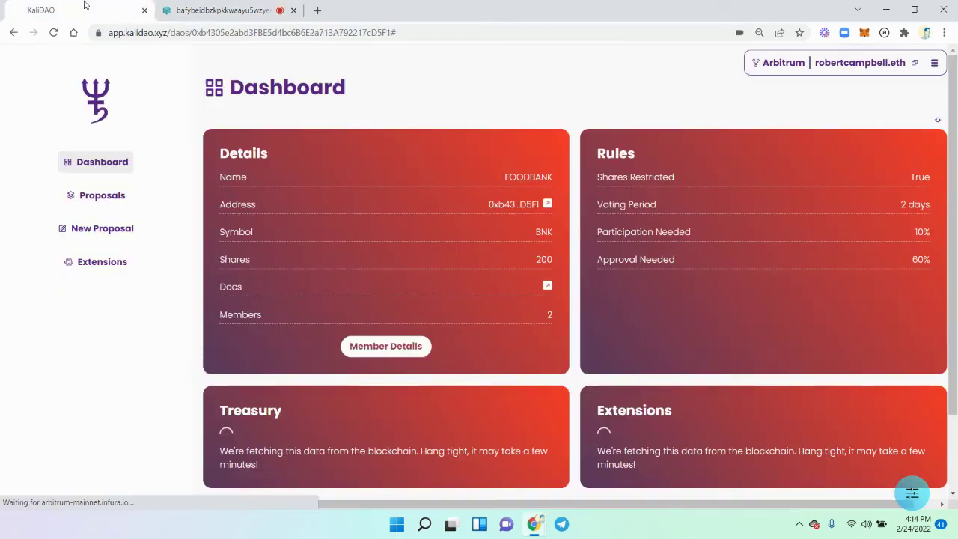
click(398, 358)
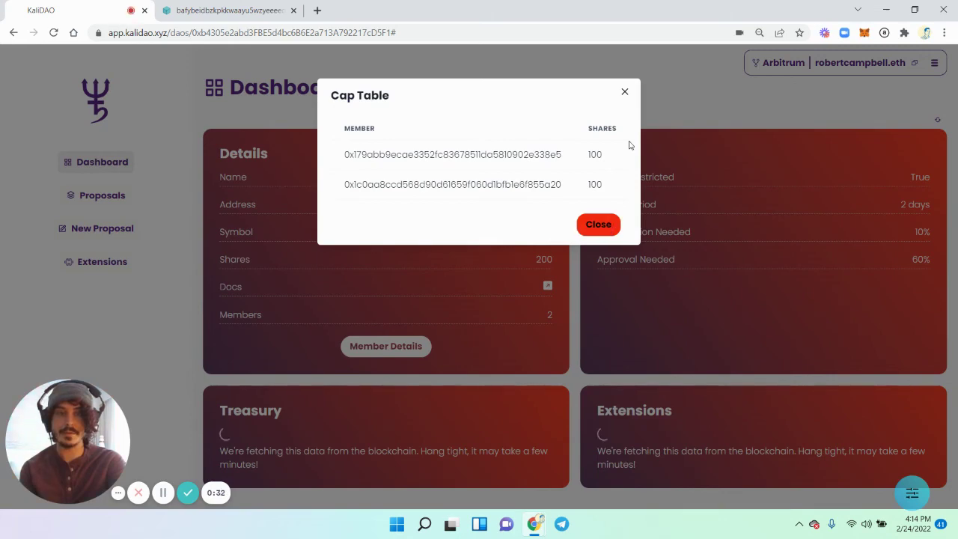
click(600, 225)
Step: Read through the Trustless Unincorporated Nonprofit Association Agreement, from its organization and membership articles to the meetings of members
click(206, 8)
scroll(712, 315, down, 1)
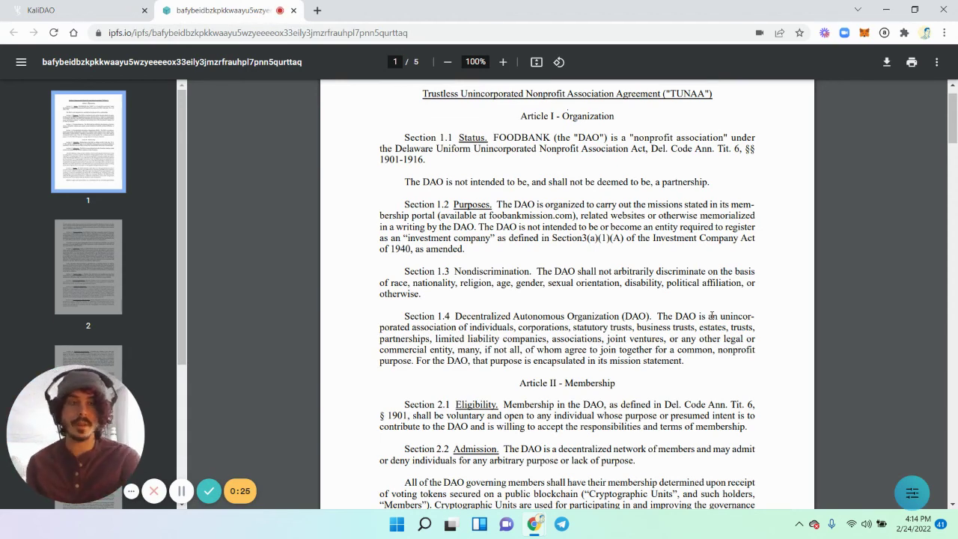
scroll(769, 268, down, 15)
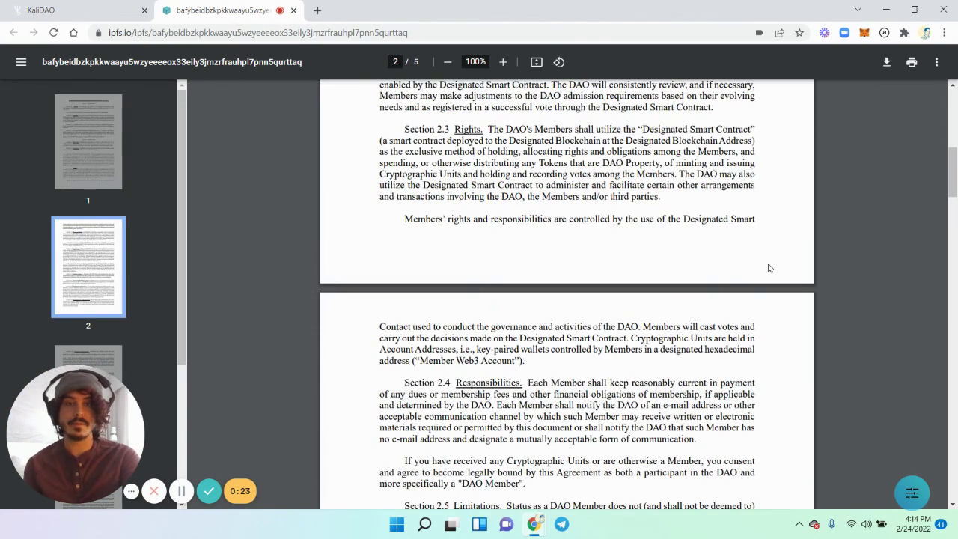
scroll(769, 268, down, 5)
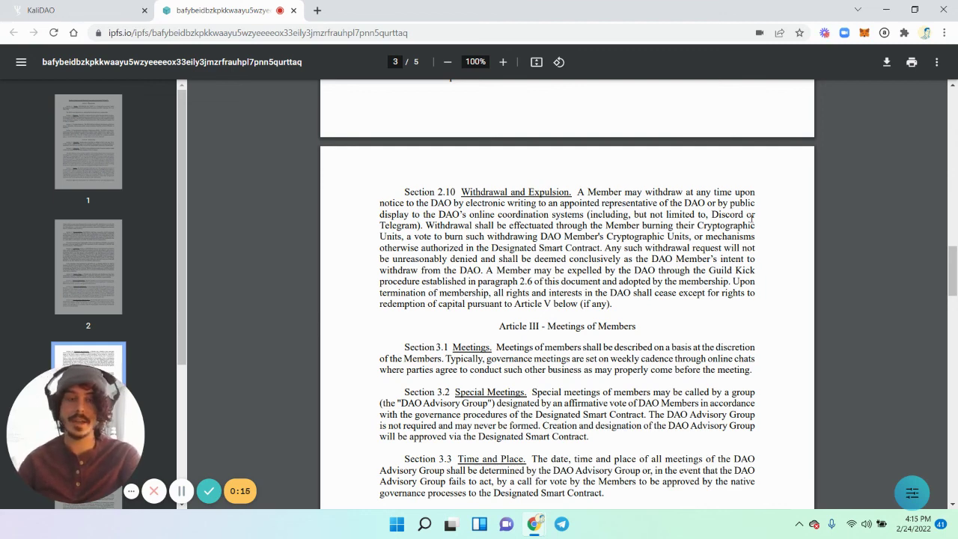
scroll(751, 215, up, 20)
Step: Go back from the agreement to the DAO dashboard and bring up the member cap table again
click(73, 6)
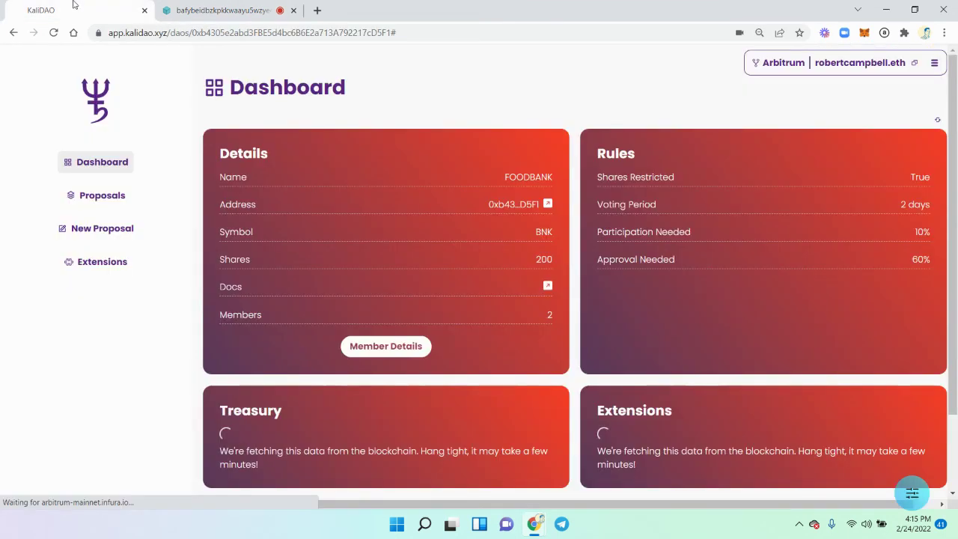
click(382, 345)
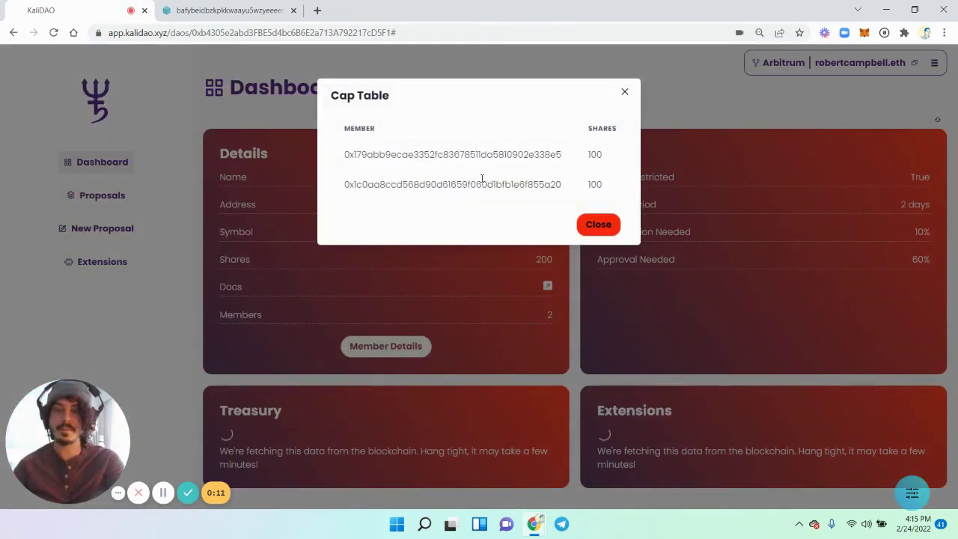